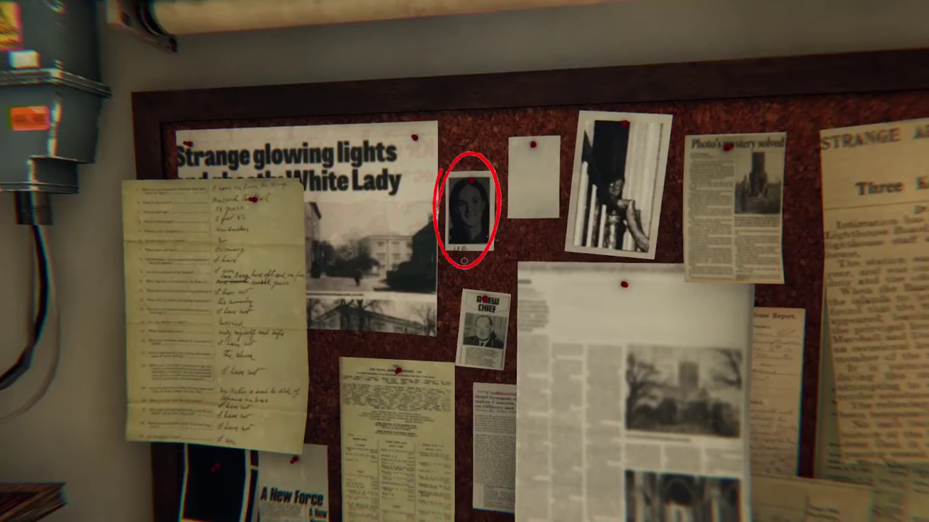
pyautogui.click(464, 260)
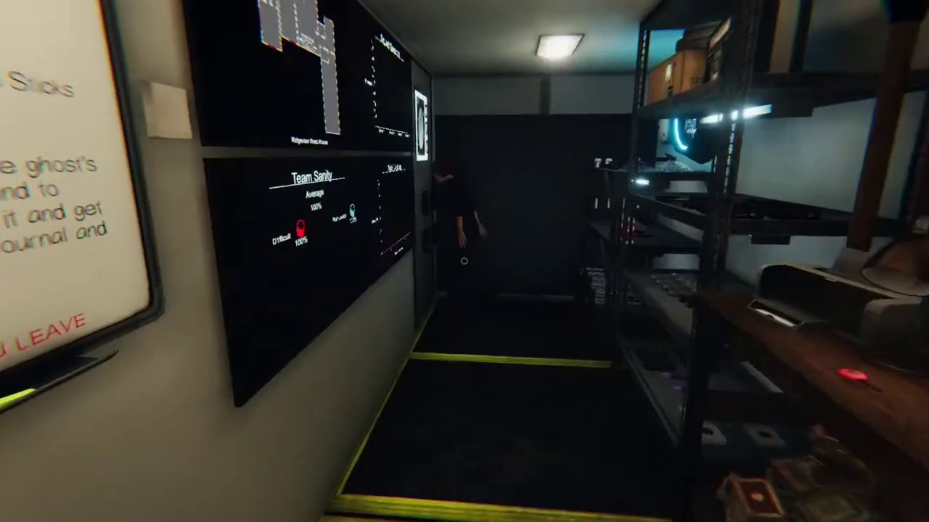
# Walk up to the map monitor to read the Ridgeview Road House floor plan and Team Sanity.
pyautogui.press('w')
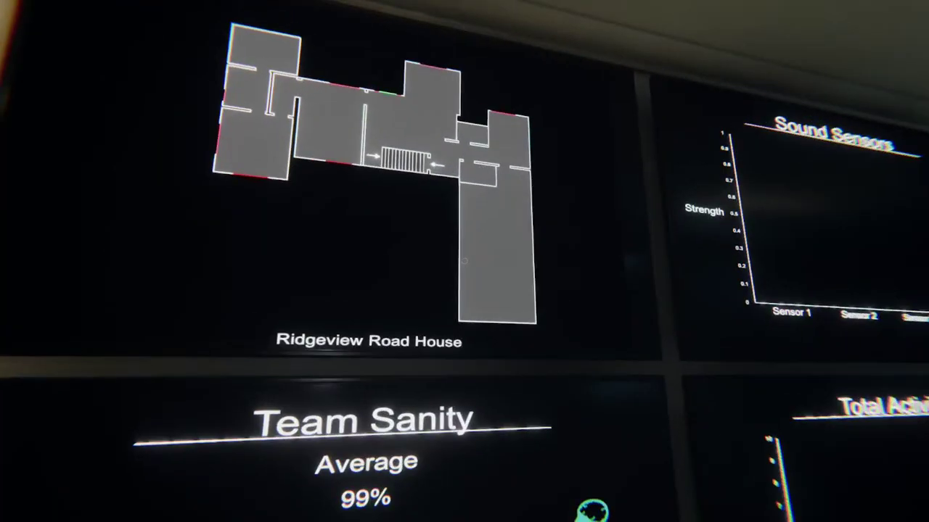
pyautogui.press('w')
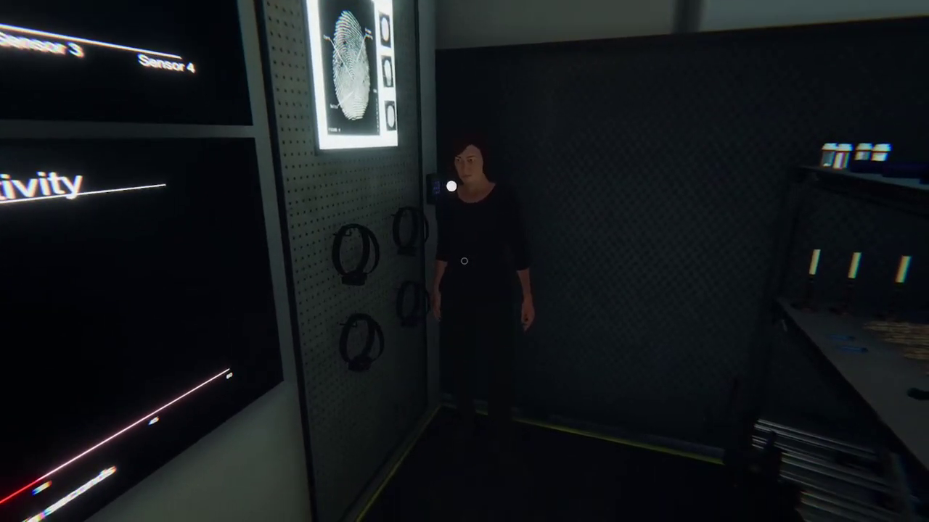
# Walk out of the van toward the house carrying the Spirit Box.
pyautogui.press('w')
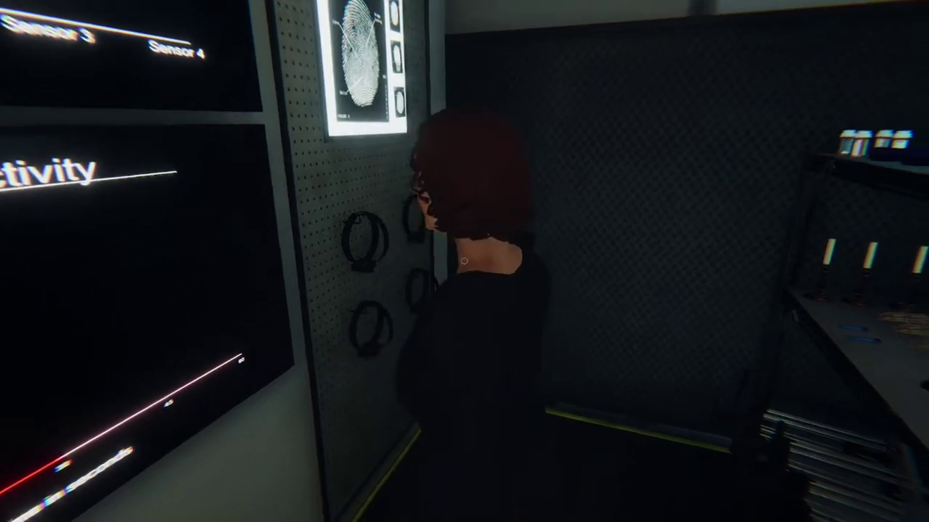
pyautogui.press('s')
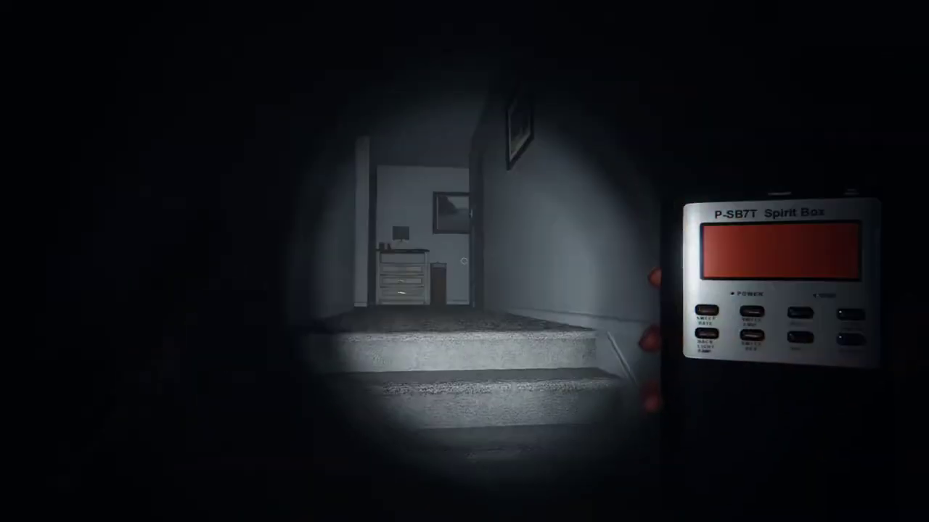
# Walk down the hallway toward the dresser with the Spirit Box switched on.
pyautogui.press('w')
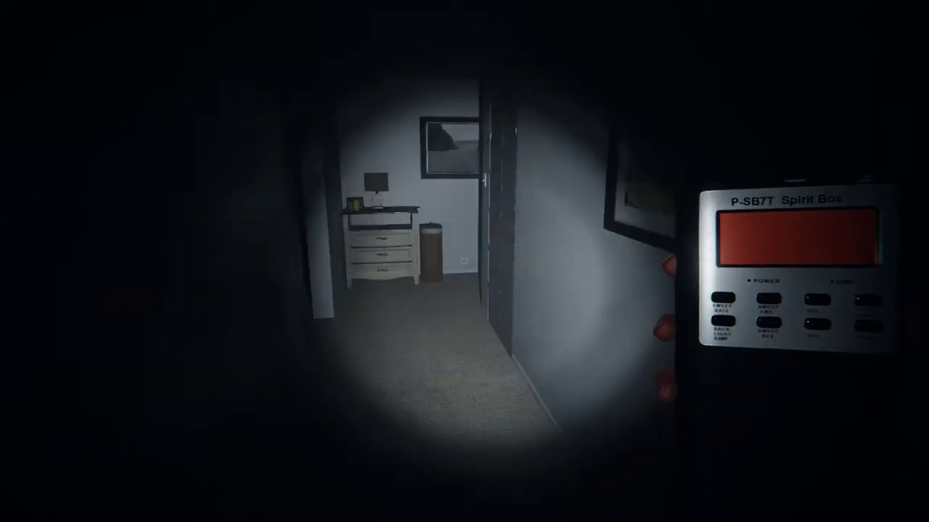
pyautogui.rightClick(464, 261)
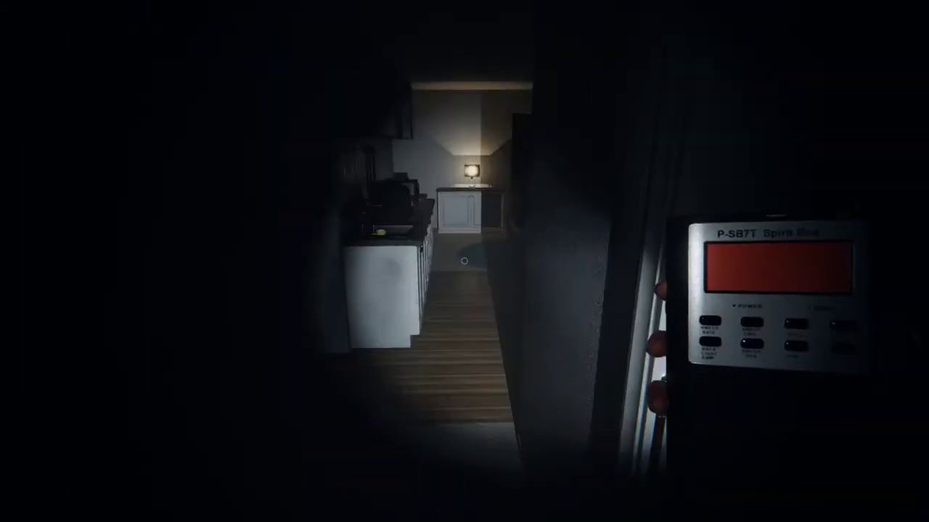
# Swap to the EMF reader and enter the bathroom to sweep it.
pyautogui.press('q')
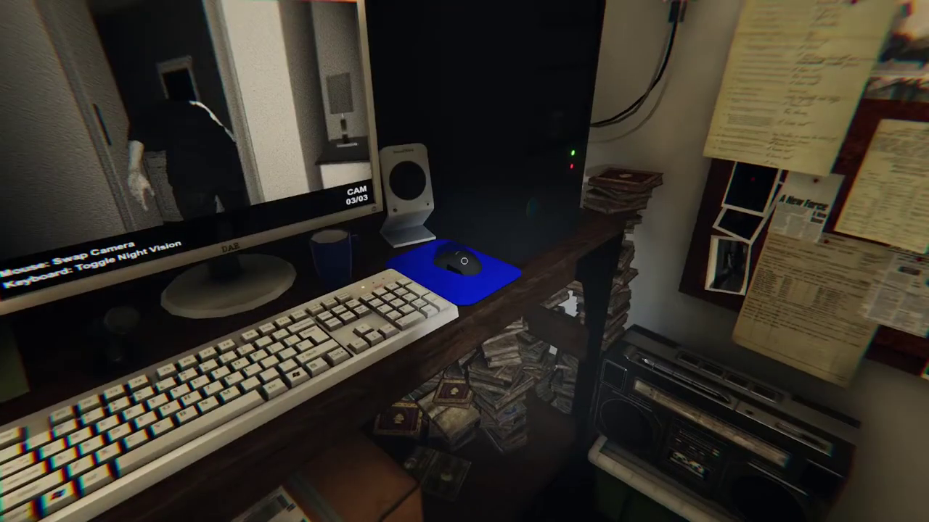
# View CAM 03/03 on the van computer, then approach the Optional Objectives whiteboard.
pyautogui.click(464, 260)
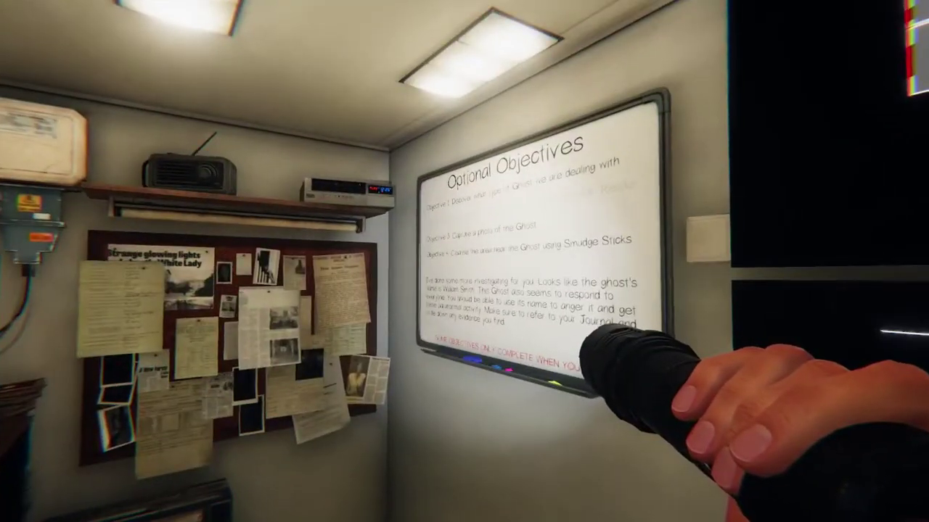
pyautogui.press('w')
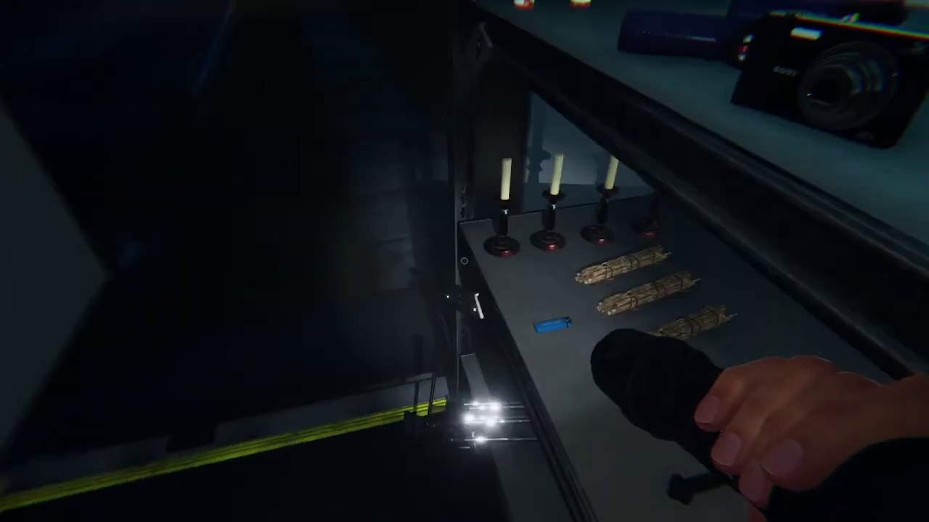
# Take out smudge sticks and a lighter, leave the van and open the house's front door.
pyautogui.press('q')
pyautogui.press('q')
pyautogui.press('q')
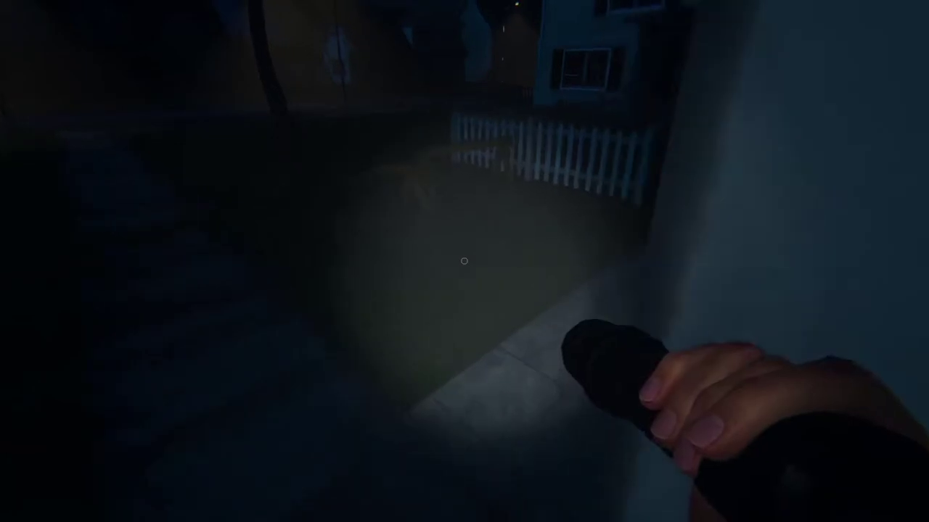
pyautogui.press('w')
pyautogui.press('w')
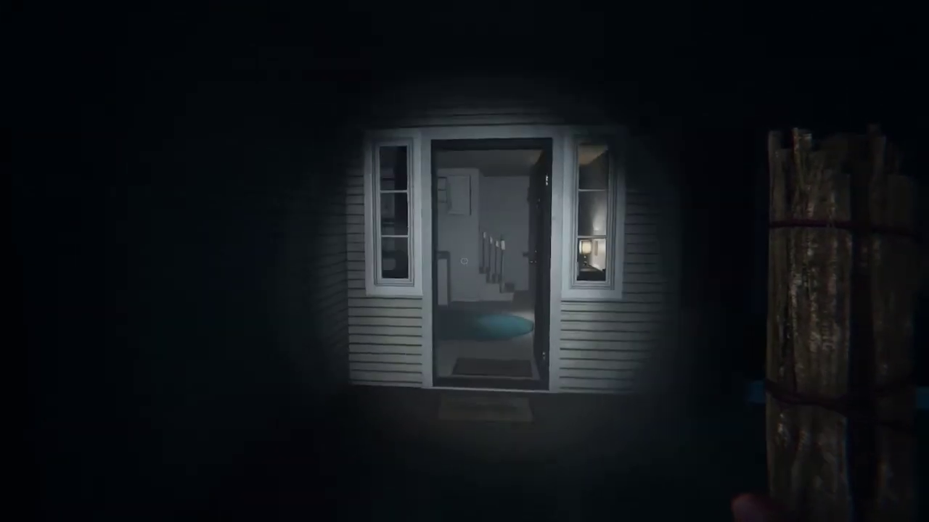
pyautogui.press('w')
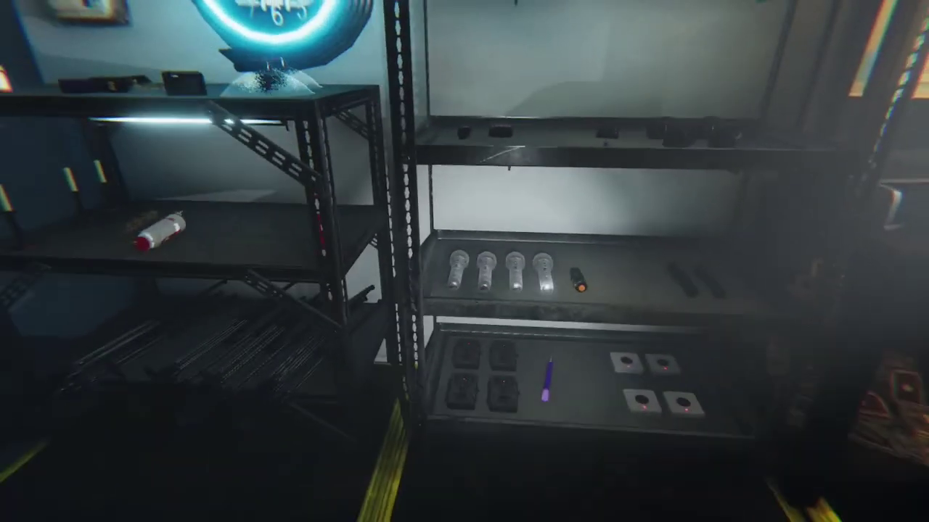
# Scan the van shelves from the flashlight rack to the candles under the neon clock.
pyautogui.press('w')
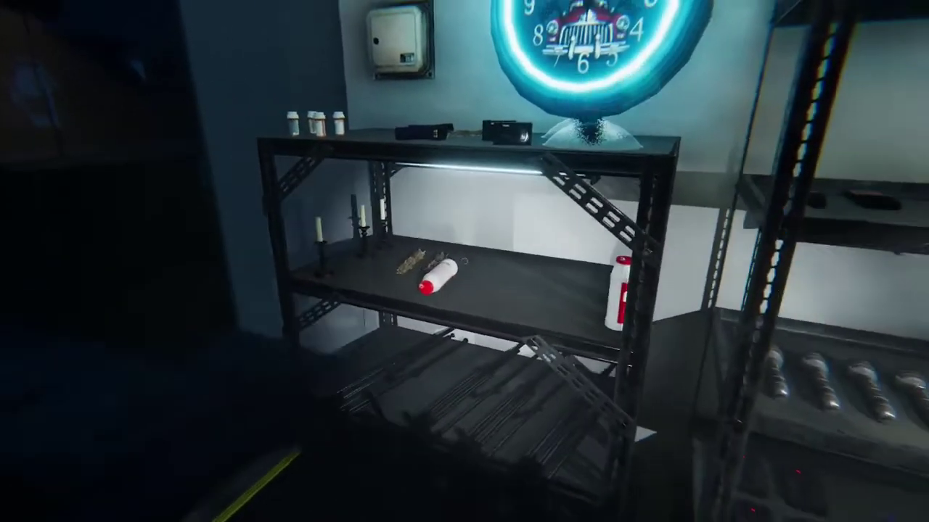
pyautogui.press('w')
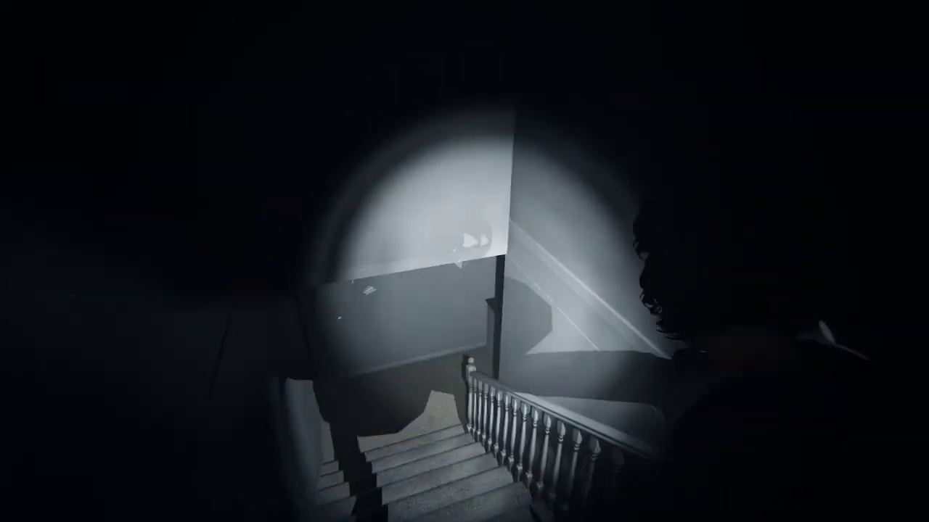
pyautogui.press('w')
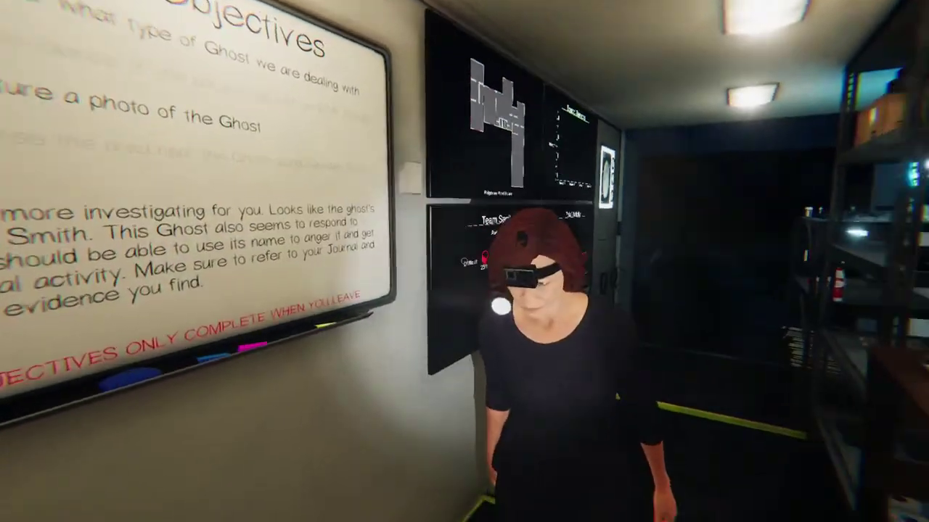
# Grab a video camera and a lighter from the van shelves and light the lighter.
pyautogui.press('s')
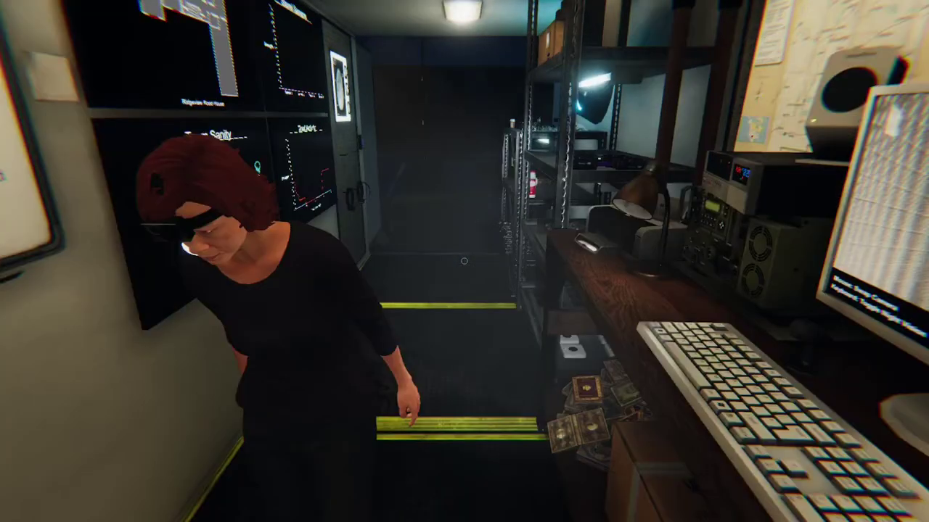
pyautogui.press('w')
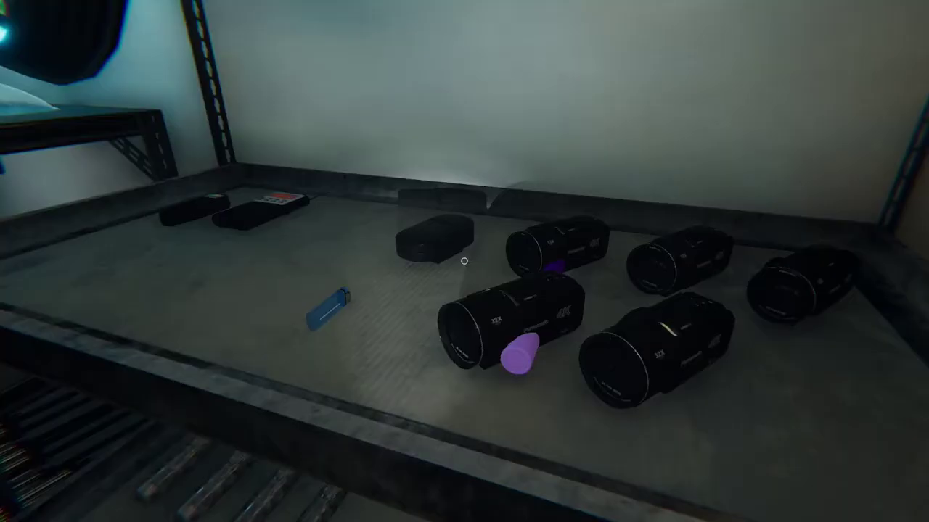
pyautogui.press('e')
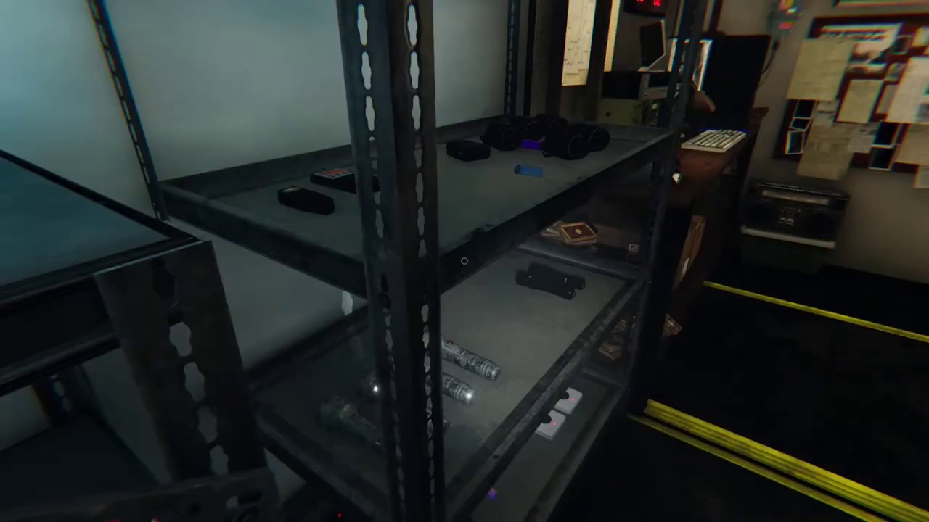
pyautogui.press('e')
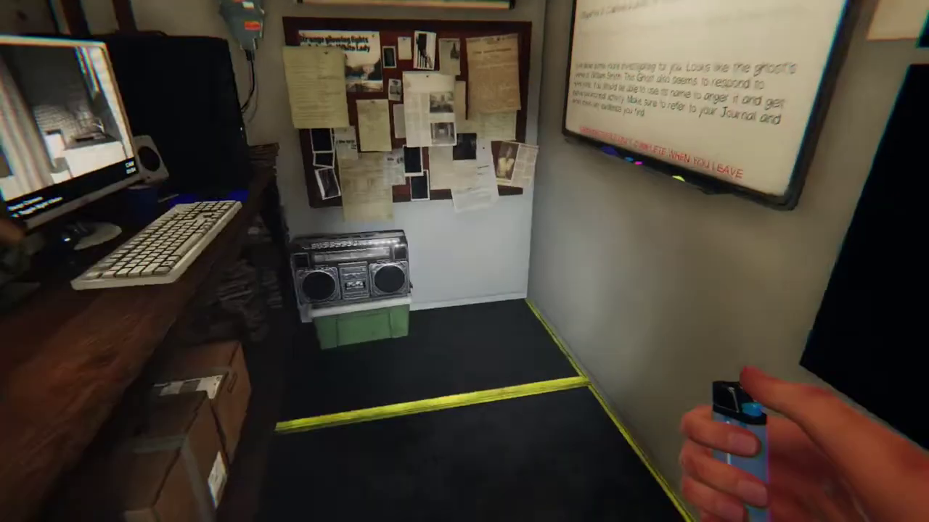
pyautogui.rightClick(464, 261)
# Switch to the smudge sticks and watch CAM 04/04 in night vision.
pyautogui.press('q')
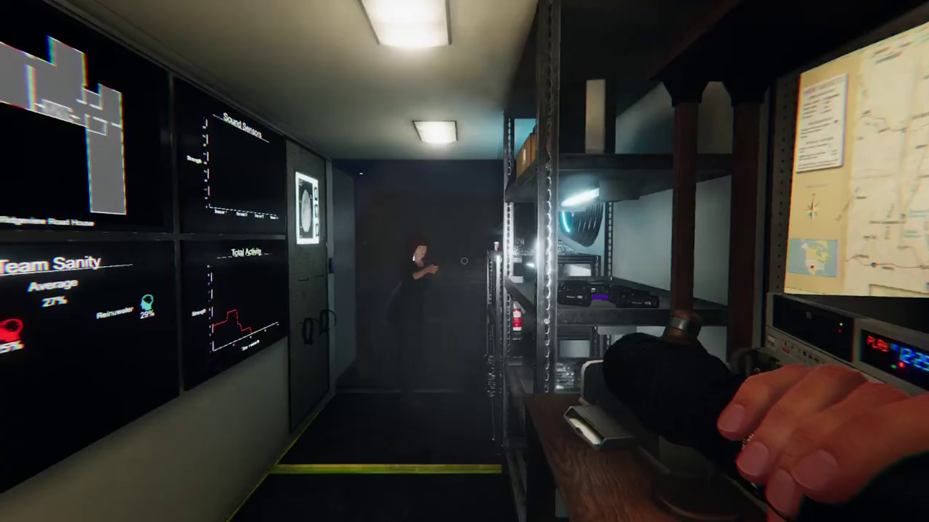
pyautogui.press('q')
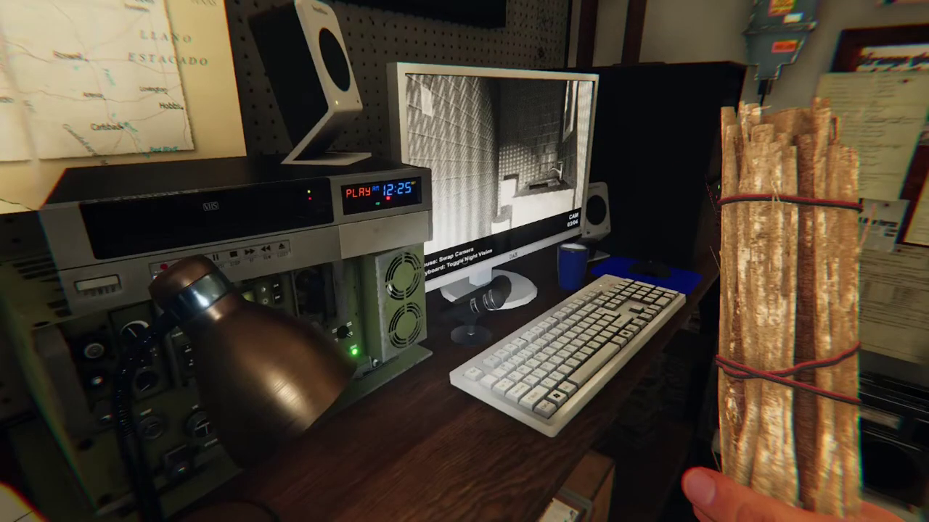
pyautogui.click(464, 261)
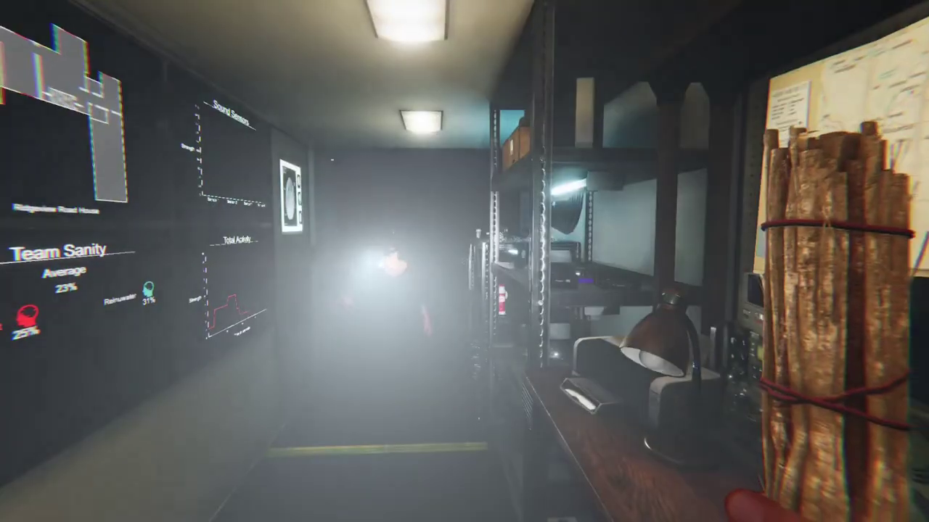
pyautogui.press('space')
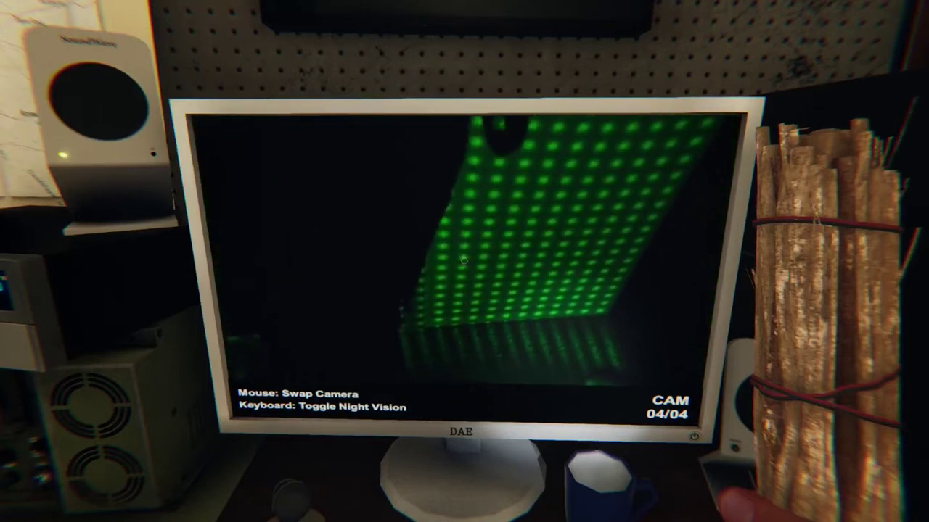
# Switch the van monitor to the night-vision bathroom camera, then walk out toward the house.
pyautogui.press('n')
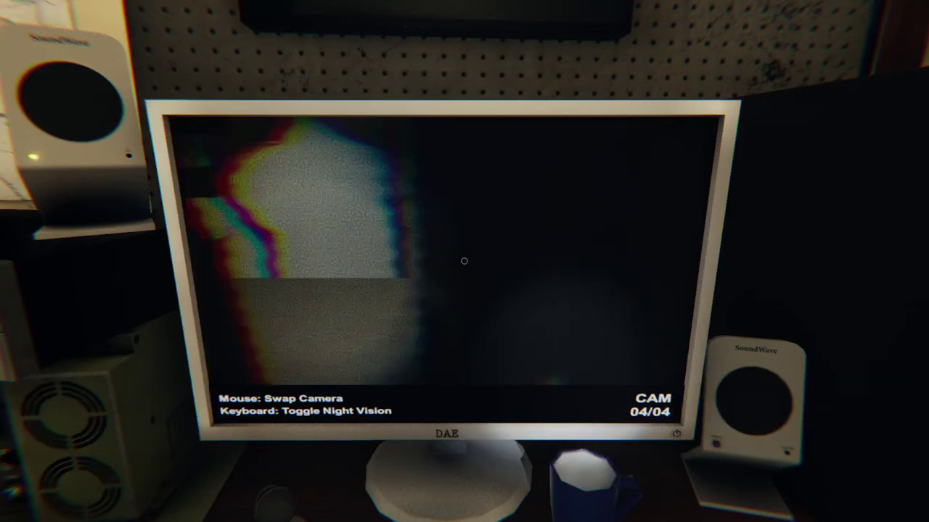
pyautogui.click(464, 260)
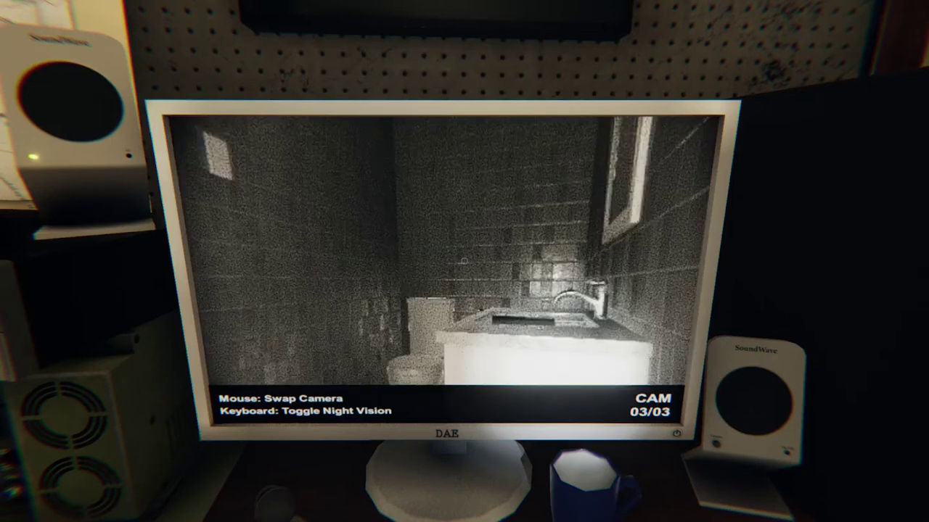
pyautogui.press('space')
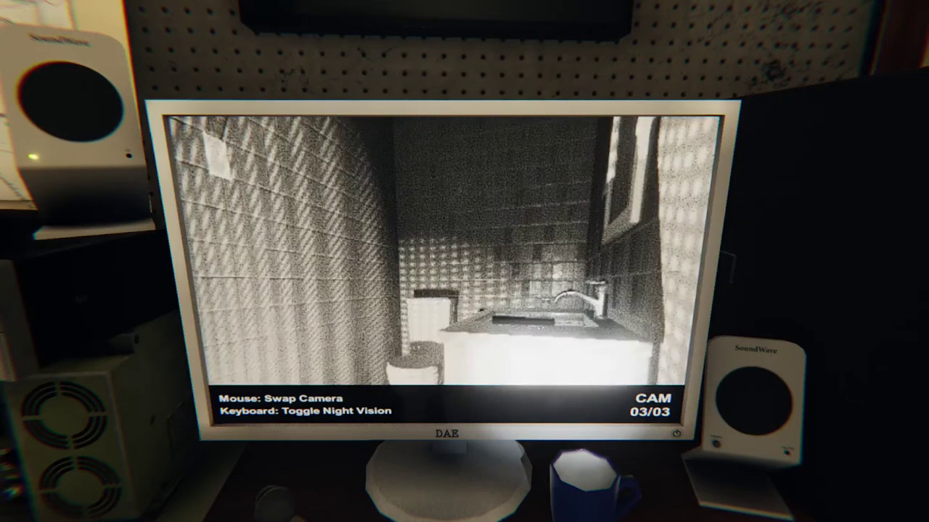
pyautogui.press('e')
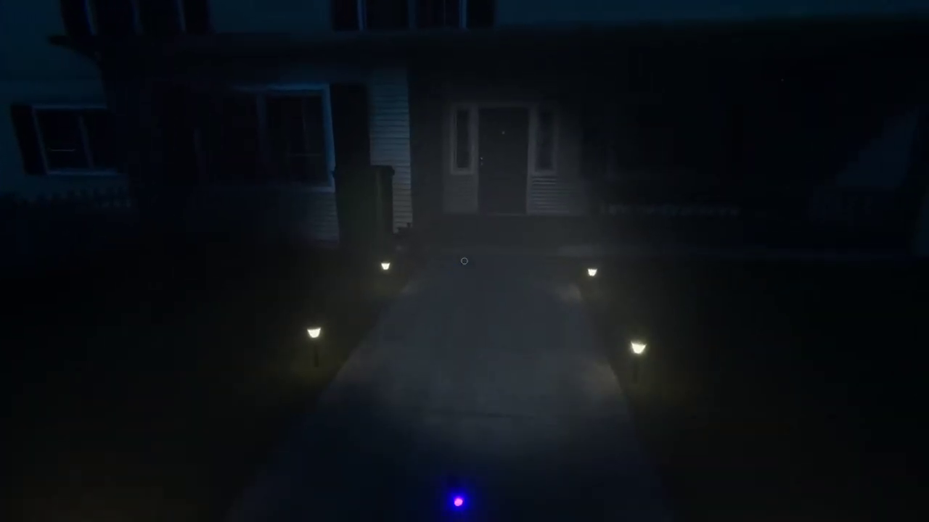
# Review the evidence journal, then raise the photo camera back in the van.
pyautogui.press('j')
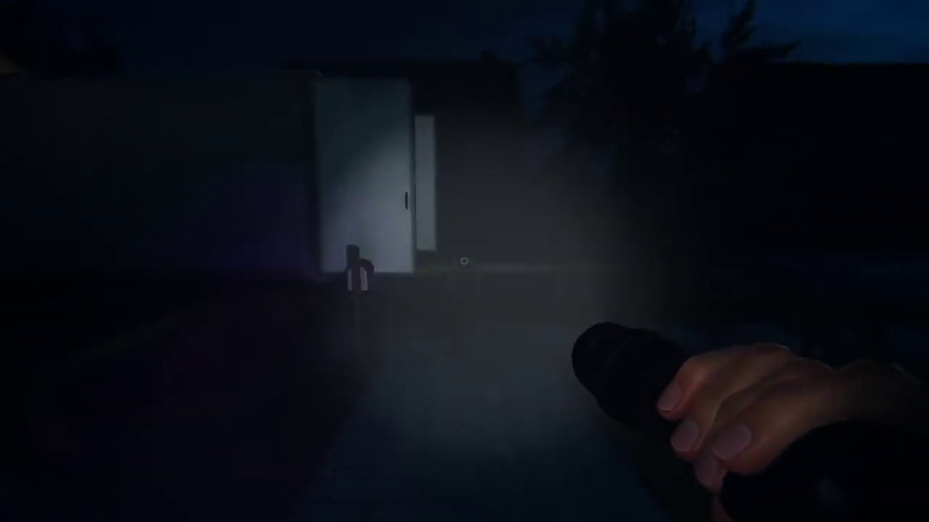
pyautogui.rightClick(464, 260)
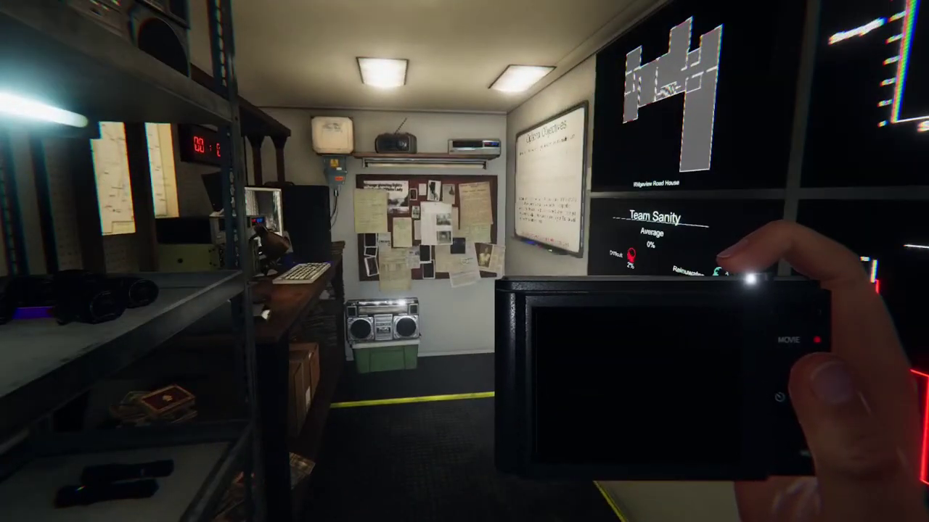
# Swap the held item to the flashlight and back to the photo camera.
pyautogui.press('q')
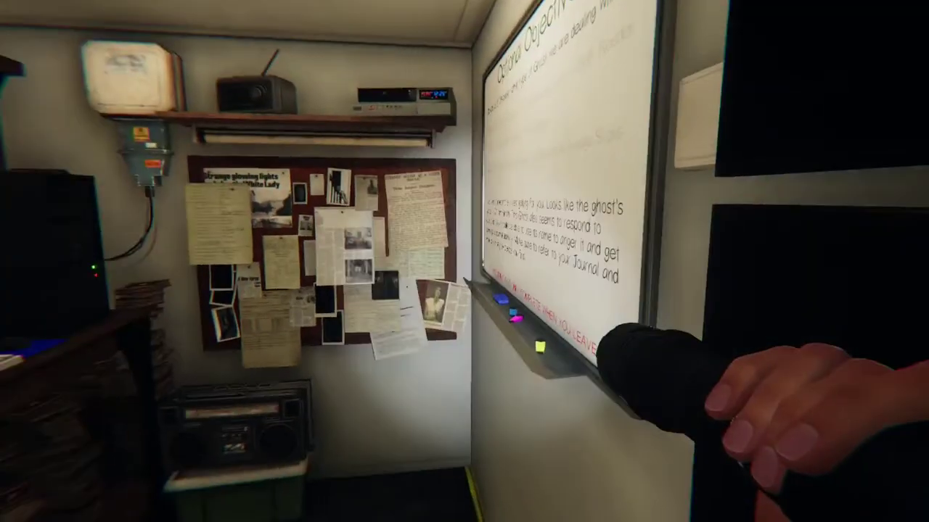
pyautogui.press('q')
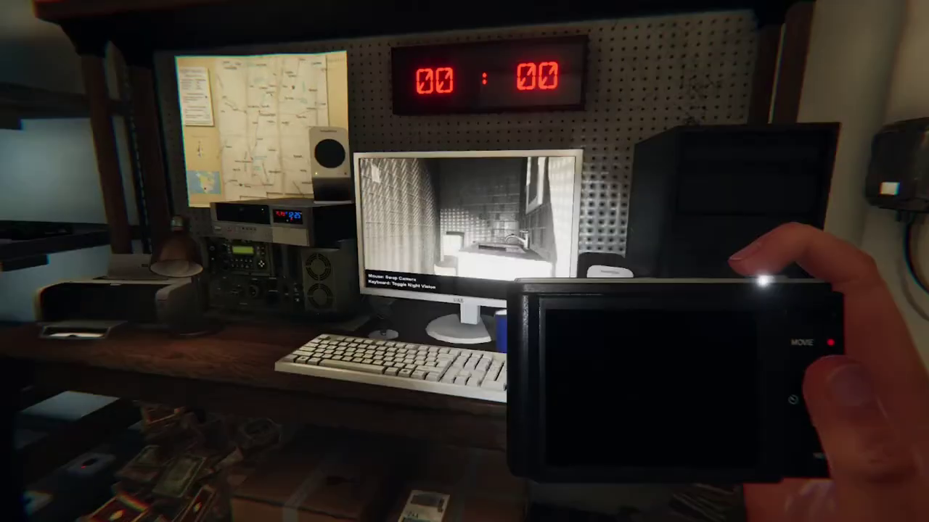